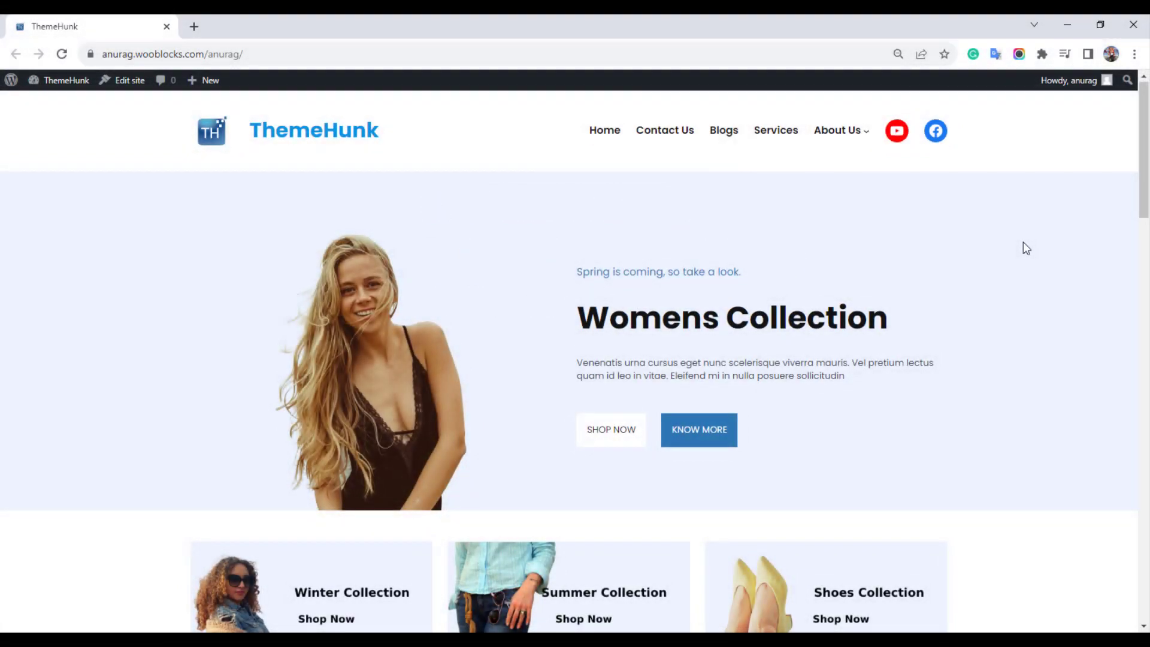
{"action": "scroll", "coordinate": [1033, 251], "scroll_direction": "down", "scroll_amount": 1}
{"action": "scroll", "coordinate": [1035, 251], "scroll_direction": "down", "scroll_amount": 5}
{"action": "scroll", "coordinate": [1033, 248], "scroll_direction": "down", "scroll_amount": 5}
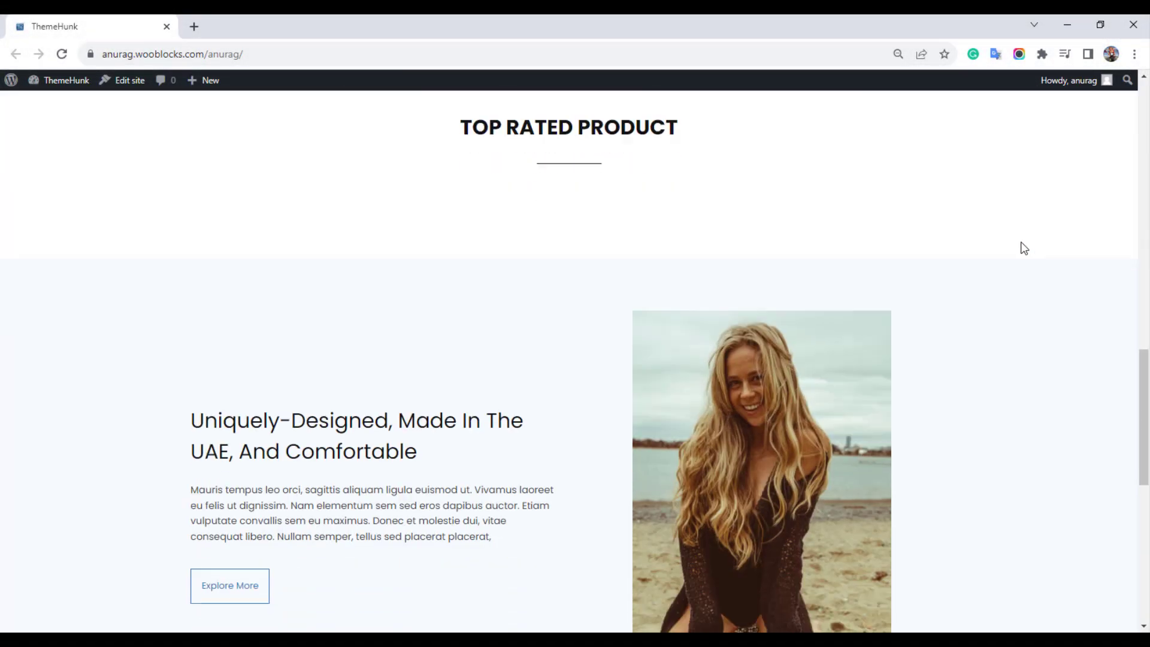
{"action": "scroll", "coordinate": [1019, 246], "scroll_direction": "down", "scroll_amount": 5}
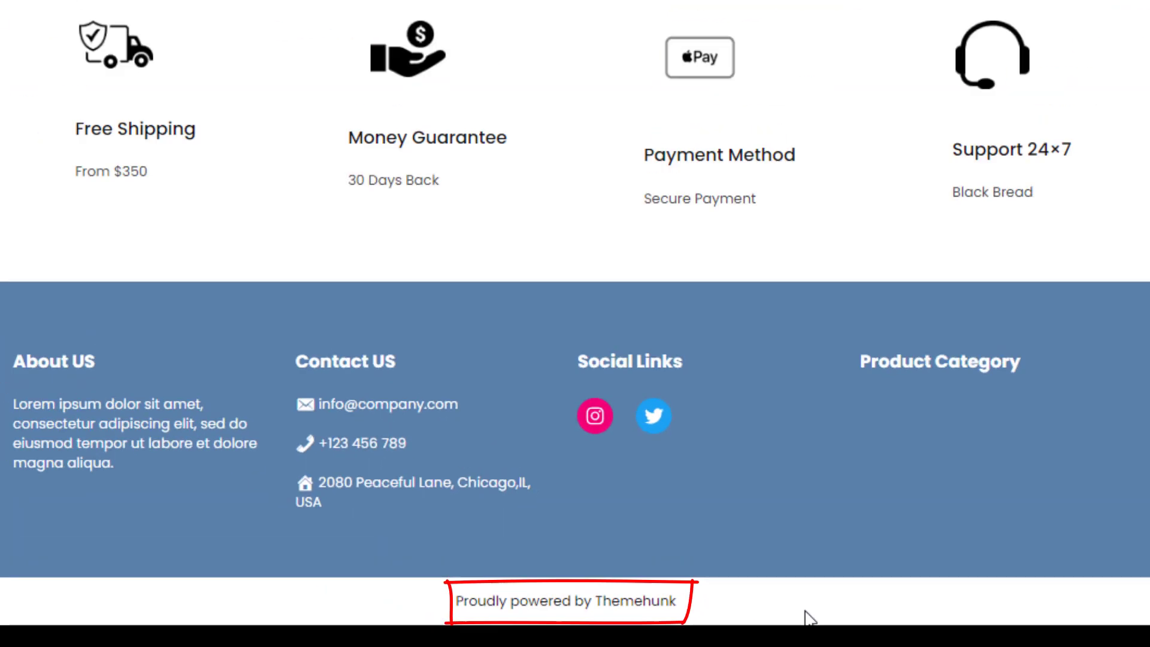
{"action": "scroll", "coordinate": [977, 525], "scroll_direction": "up", "scroll_amount": 1}
{"action": "scroll", "coordinate": [976, 526], "scroll_direction": "up", "scroll_amount": 10}
{"action": "scroll", "coordinate": [970, 498], "scroll_direction": "up", "scroll_amount": 10}
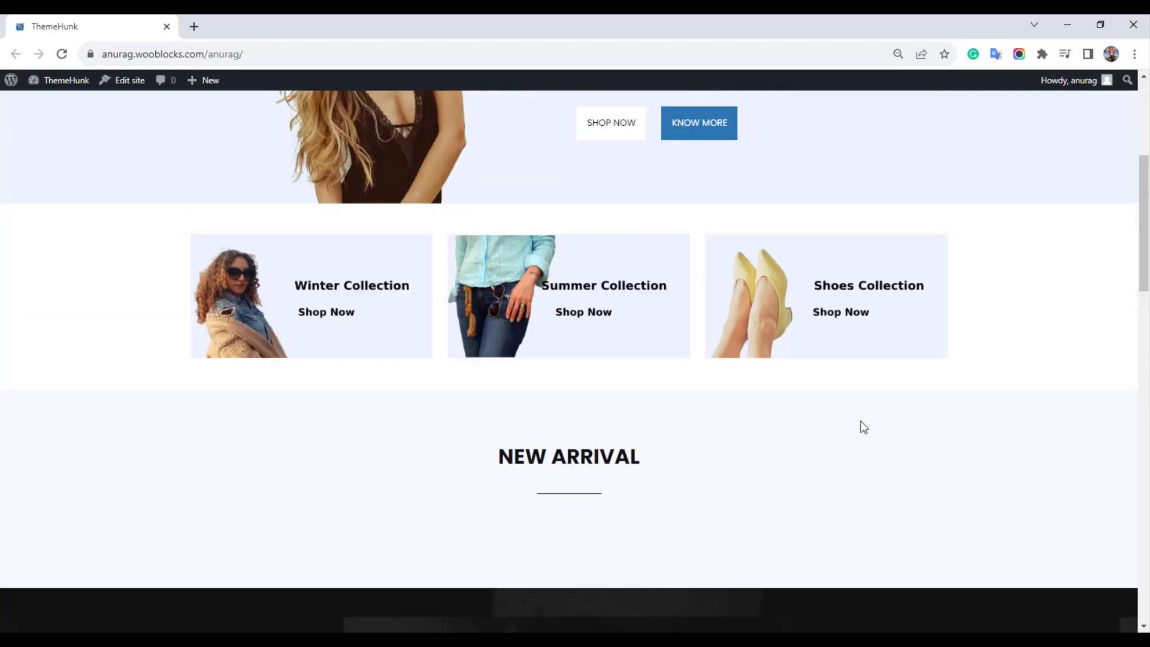
{"action": "scroll", "coordinate": [859, 426], "scroll_direction": "up", "scroll_amount": 5}
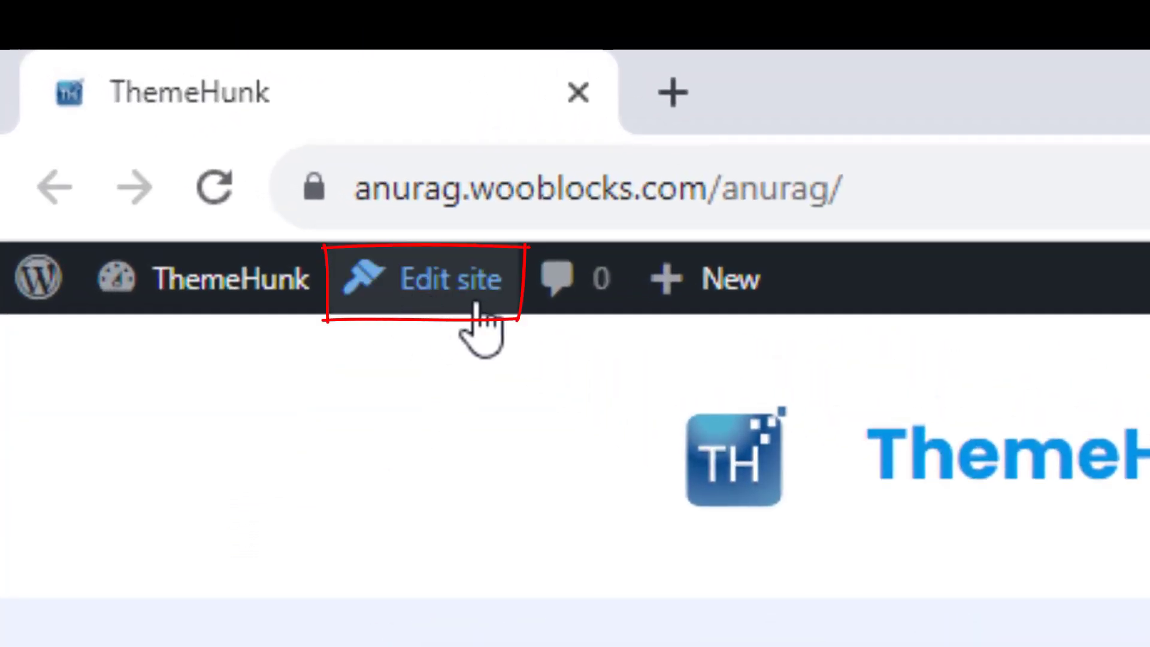
Step: Enter the Site Editor and start editing the Front Page template at the footer
{"action": "left_click", "coordinate": [476, 303]}
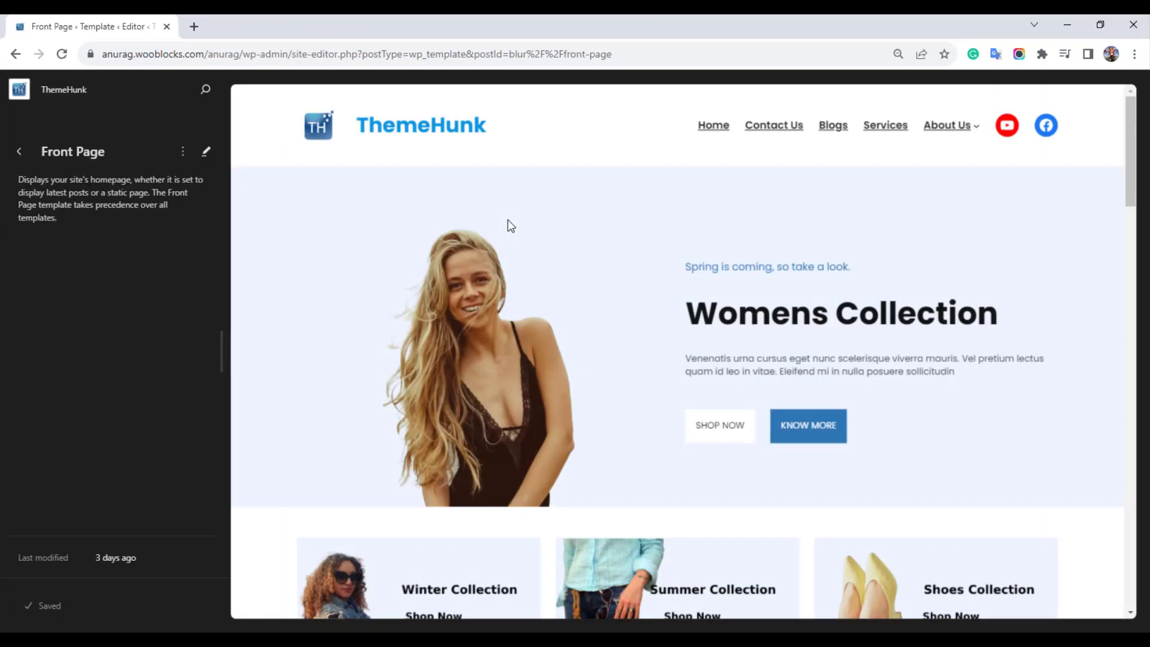
{"action": "left_click_drag", "start_coordinate": [1125, 165], "coordinate": [1127, 562]}
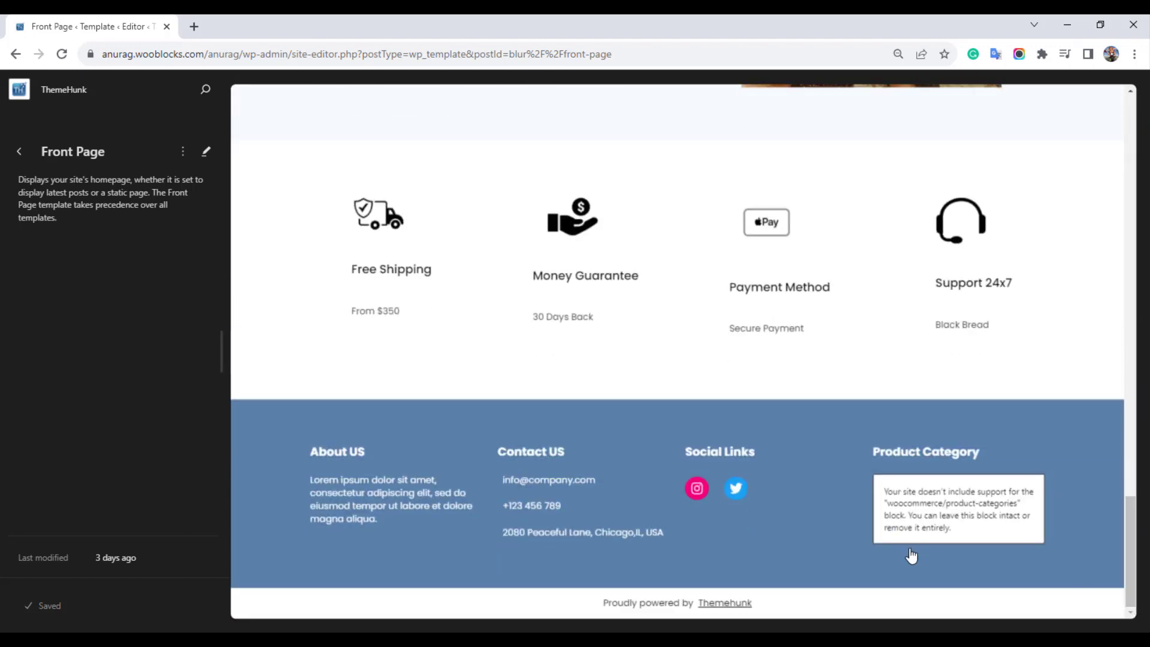
{"action": "left_click", "coordinate": [646, 605]}
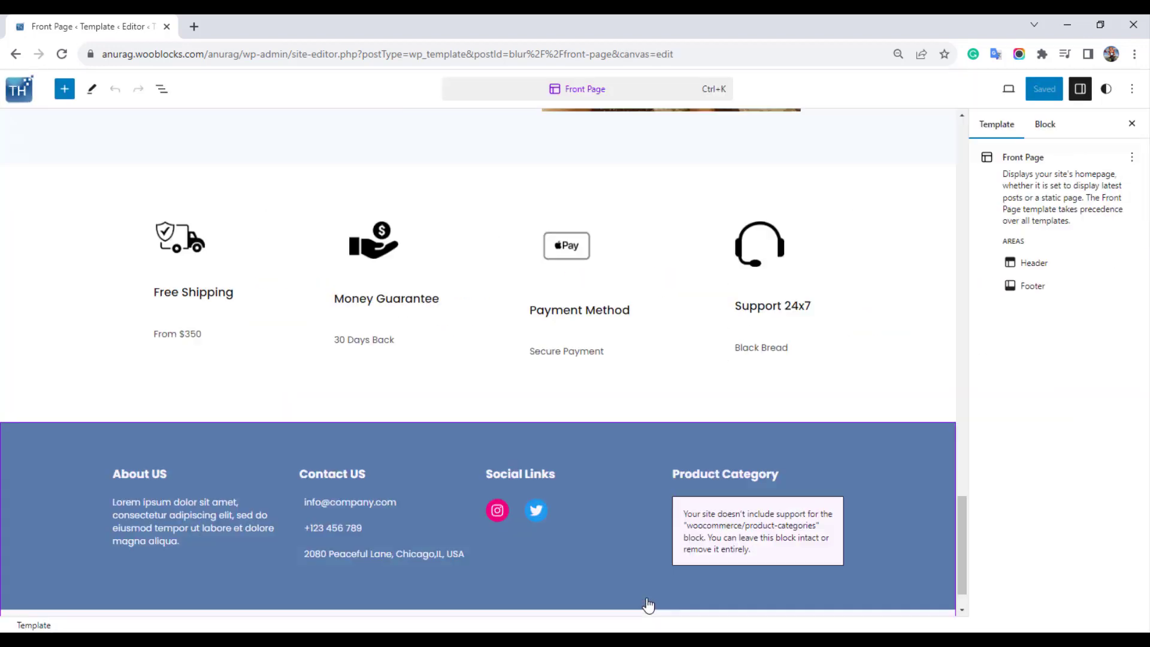
{"action": "scroll", "coordinate": [647, 603], "scroll_direction": "down", "scroll_amount": 1}
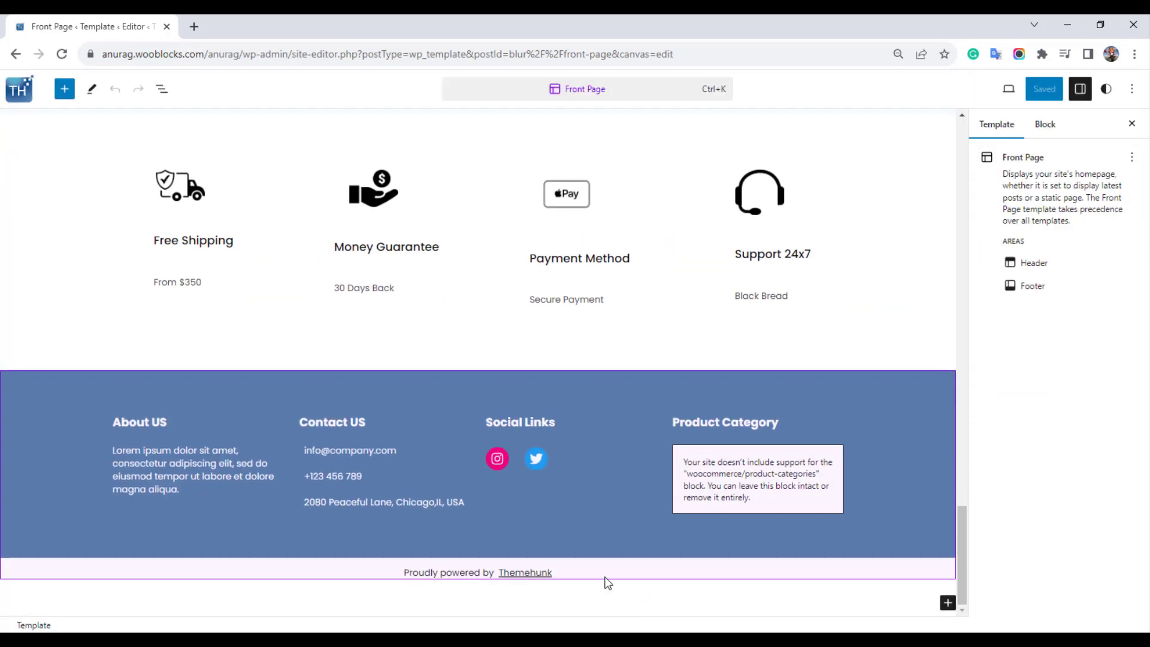
Step: Unlink the word WordPress in the footer credit and select it for replacement with ThemeHunk
{"action": "left_click", "coordinate": [428, 575]}
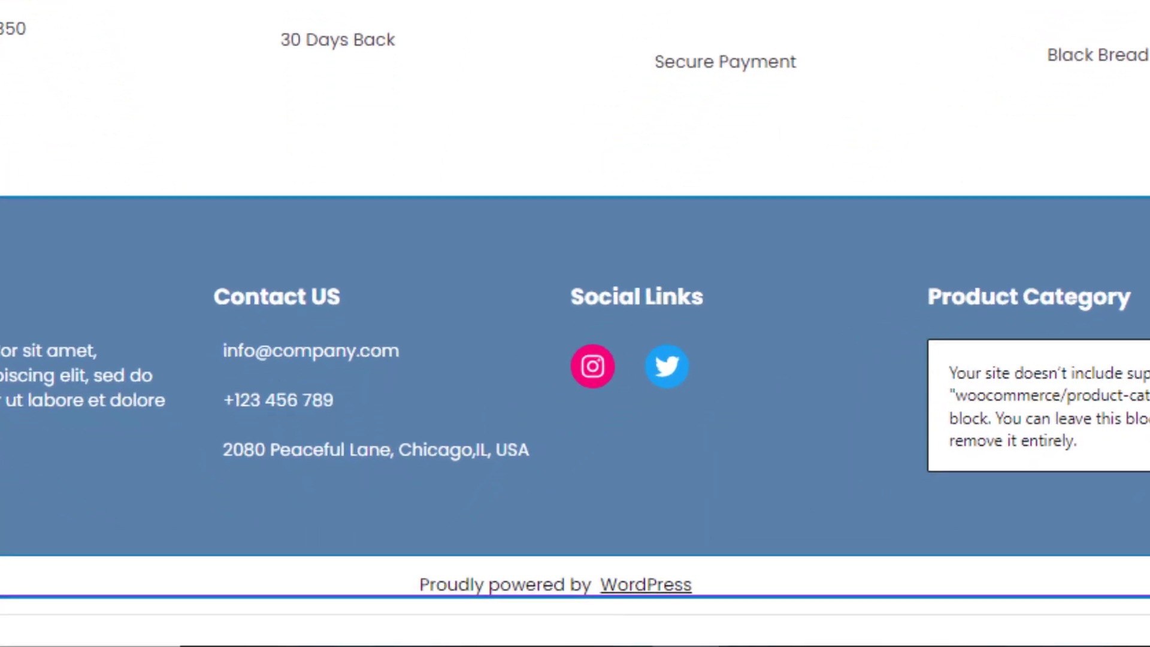
{"action": "left_click", "coordinate": [572, 591]}
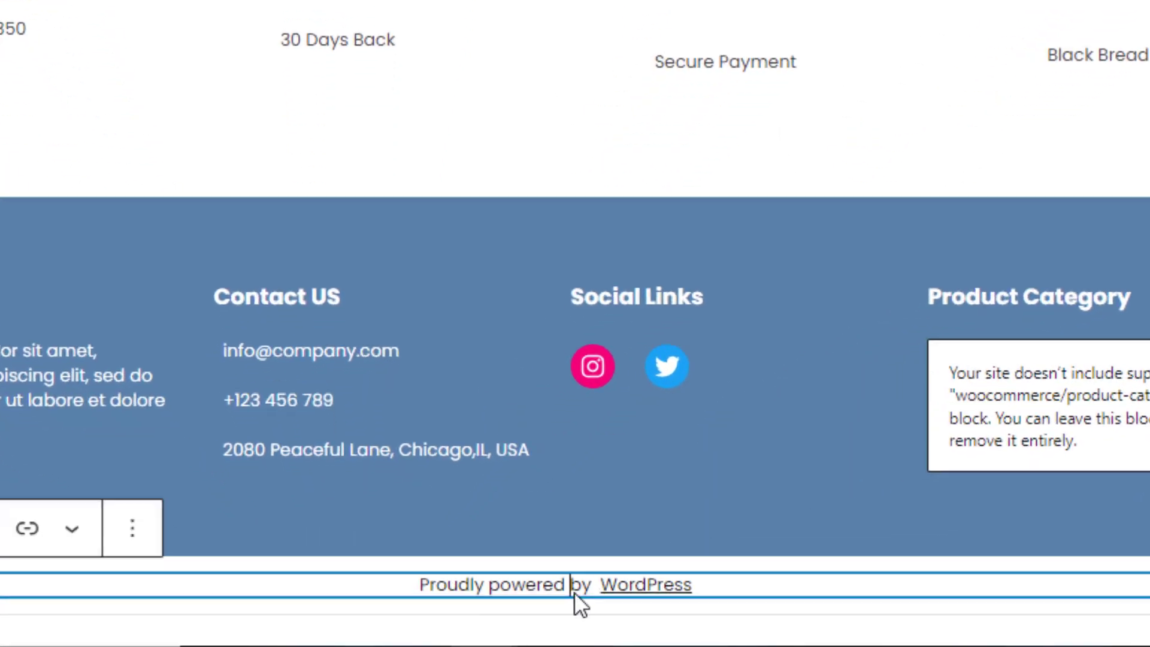
{"action": "double_click", "coordinate": [651, 584]}
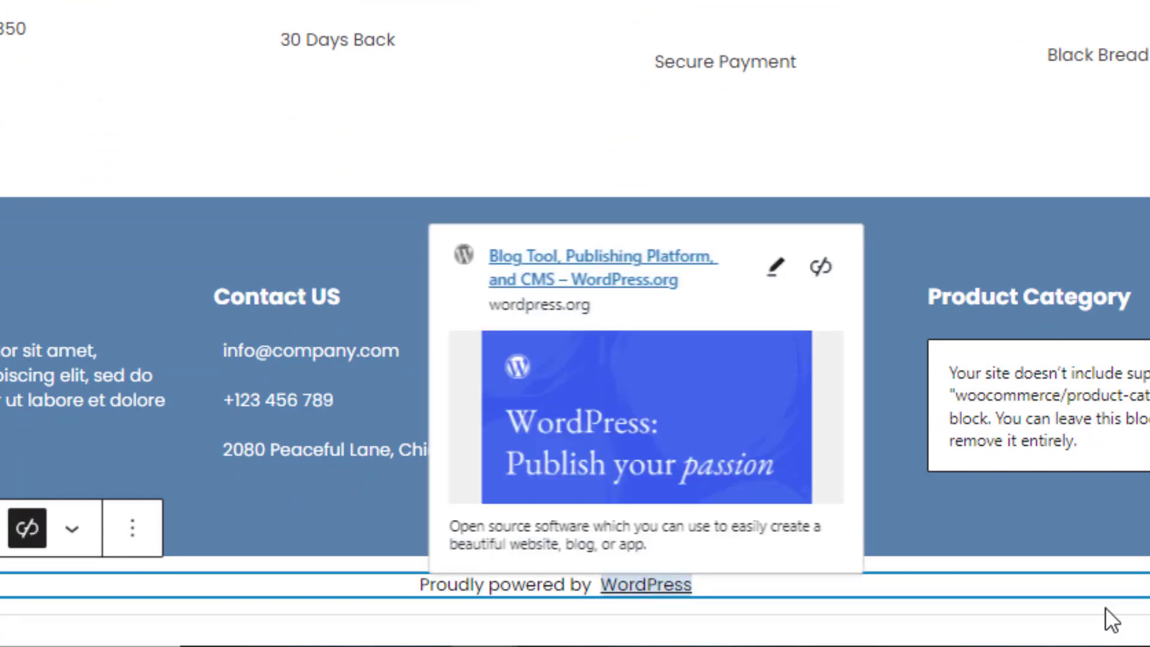
{"action": "left_click", "coordinate": [851, 583]}
{"action": "left_click", "coordinate": [546, 583]}
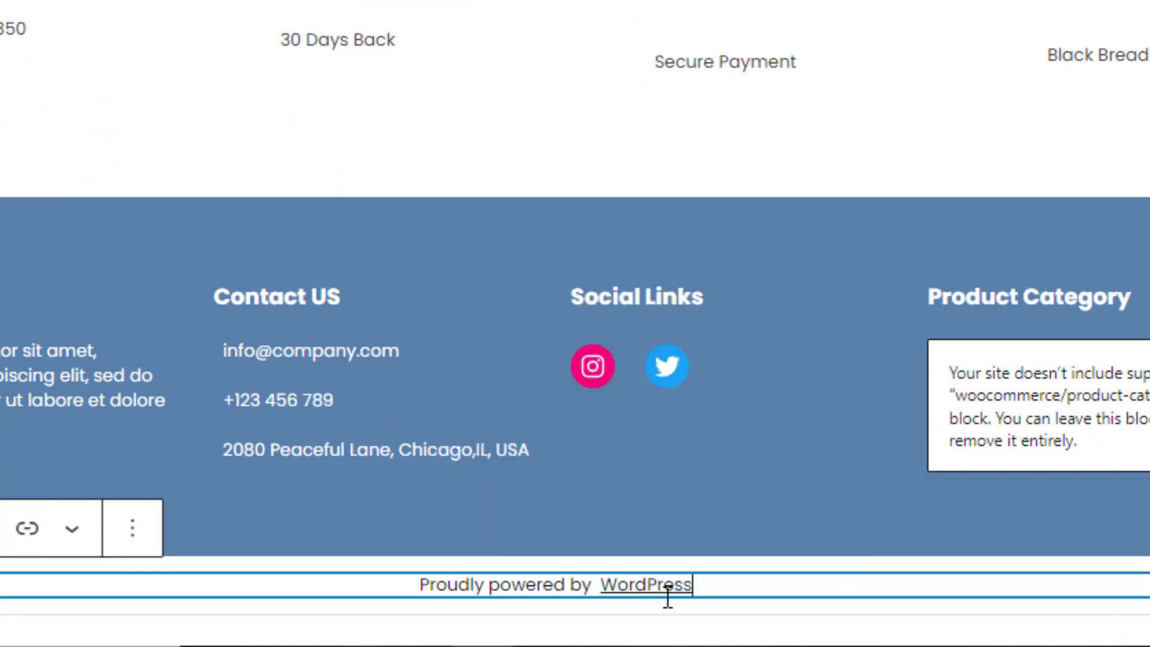
{"action": "left_click", "coordinate": [665, 593]}
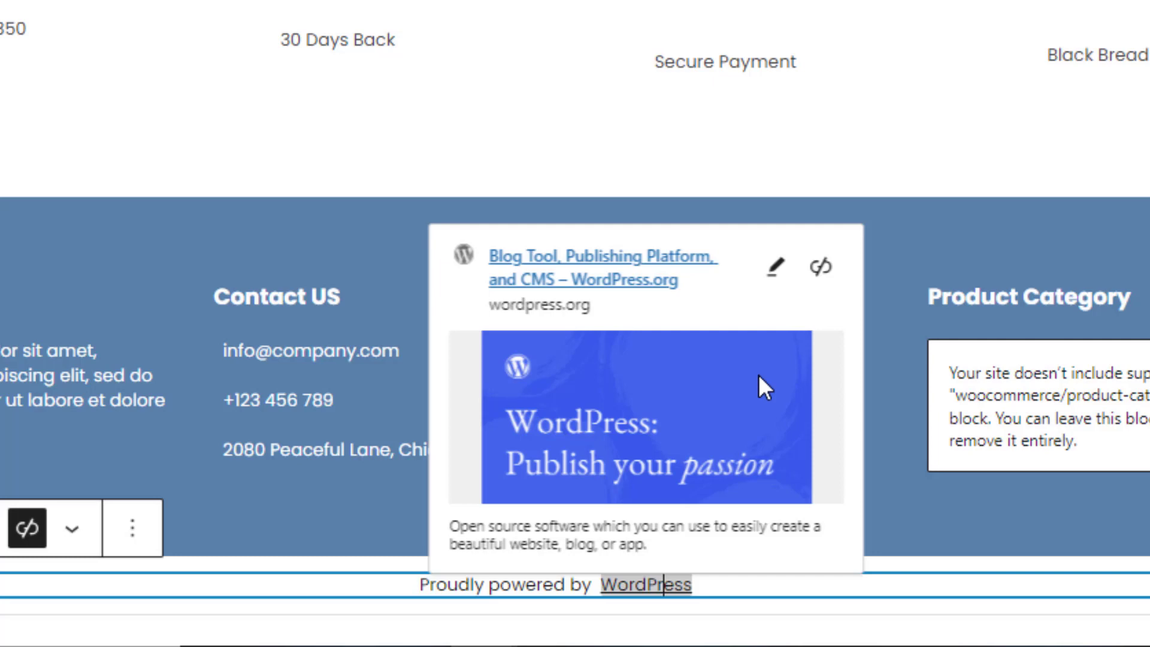
{"action": "left_click", "coordinate": [821, 266]}
{"action": "left_click_drag", "start_coordinate": [706, 585], "coordinate": [601, 594]}
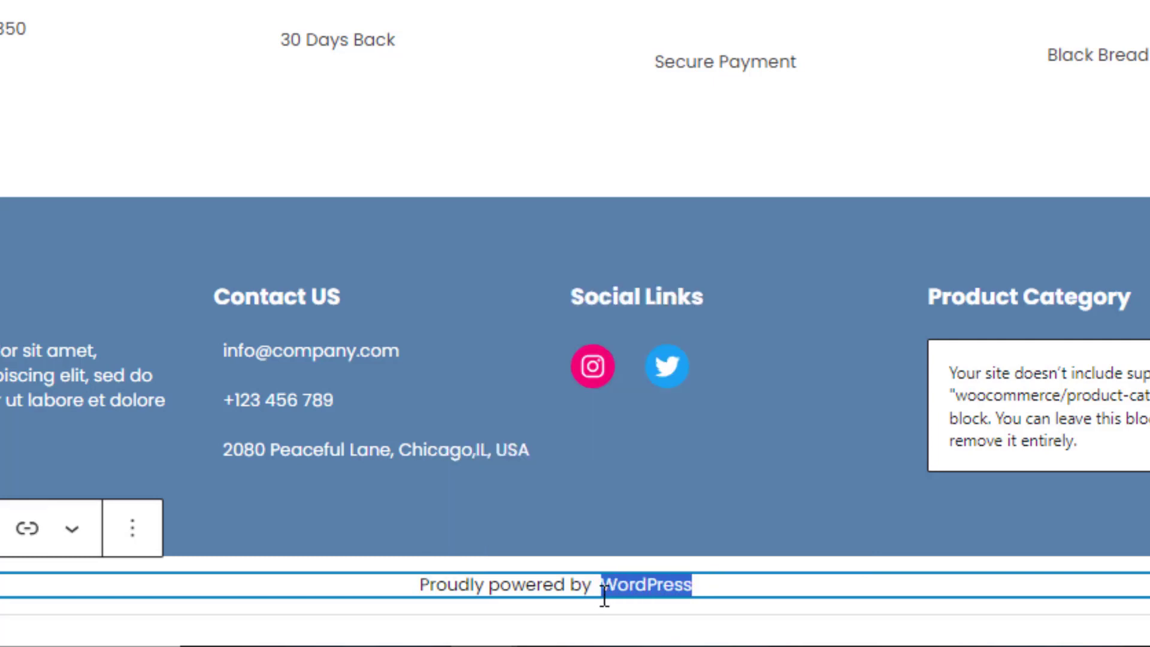
{"action": "type", "text": "ThemeHu"}
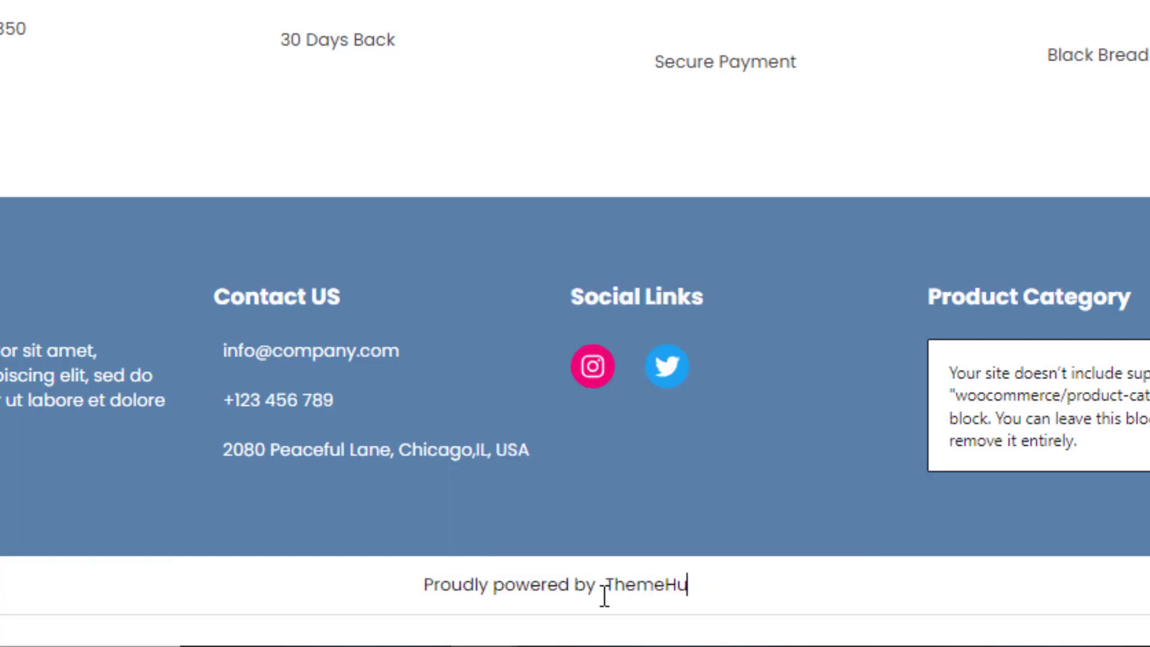
{"action": "type", "text": "nk"}
Step: Link the word ThemeHunk in the credit to themehunk.com and check where it points
{"action": "double_click", "coordinate": [605, 594]}
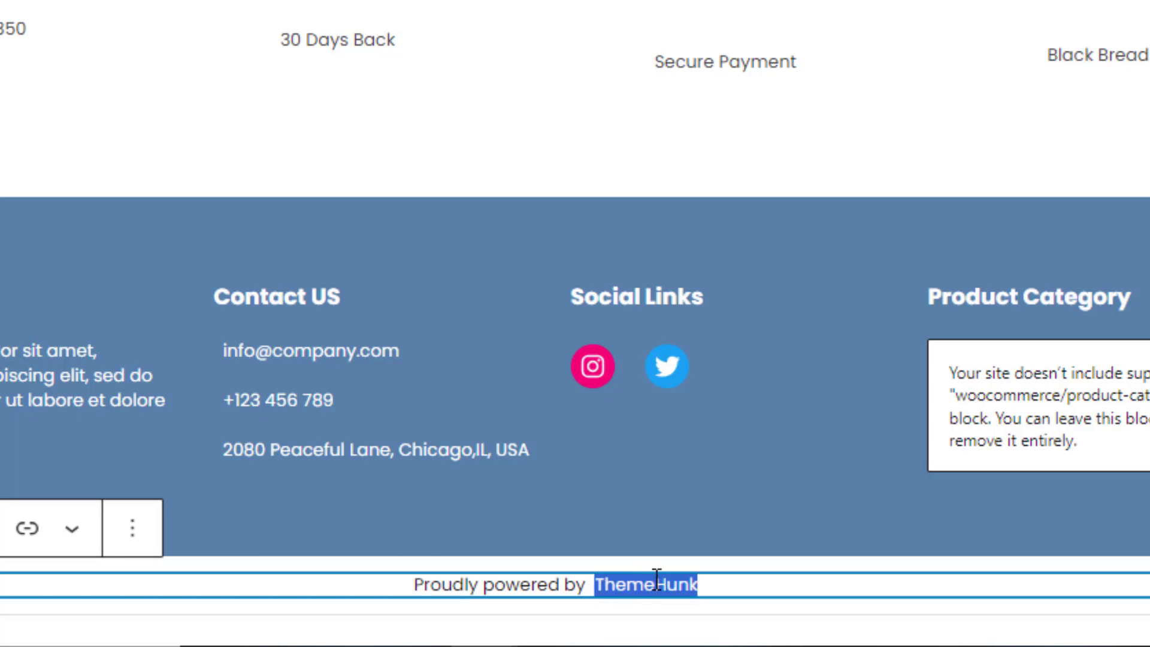
{"action": "left_click", "coordinate": [28, 537]}
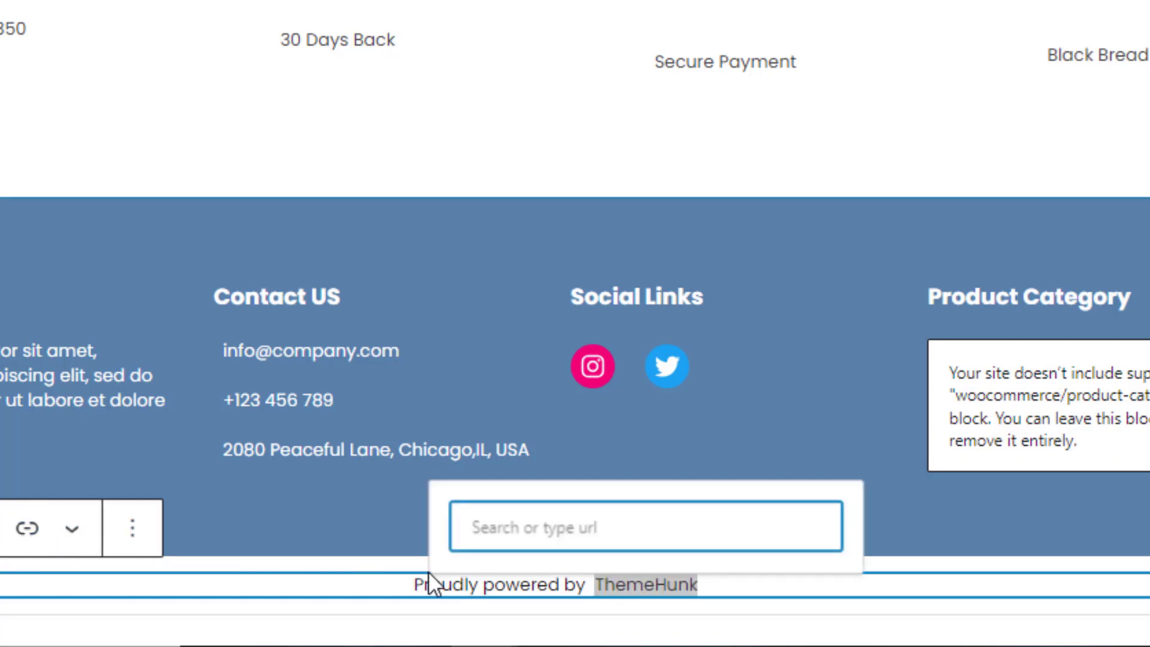
{"action": "type", "text": "themeh"}
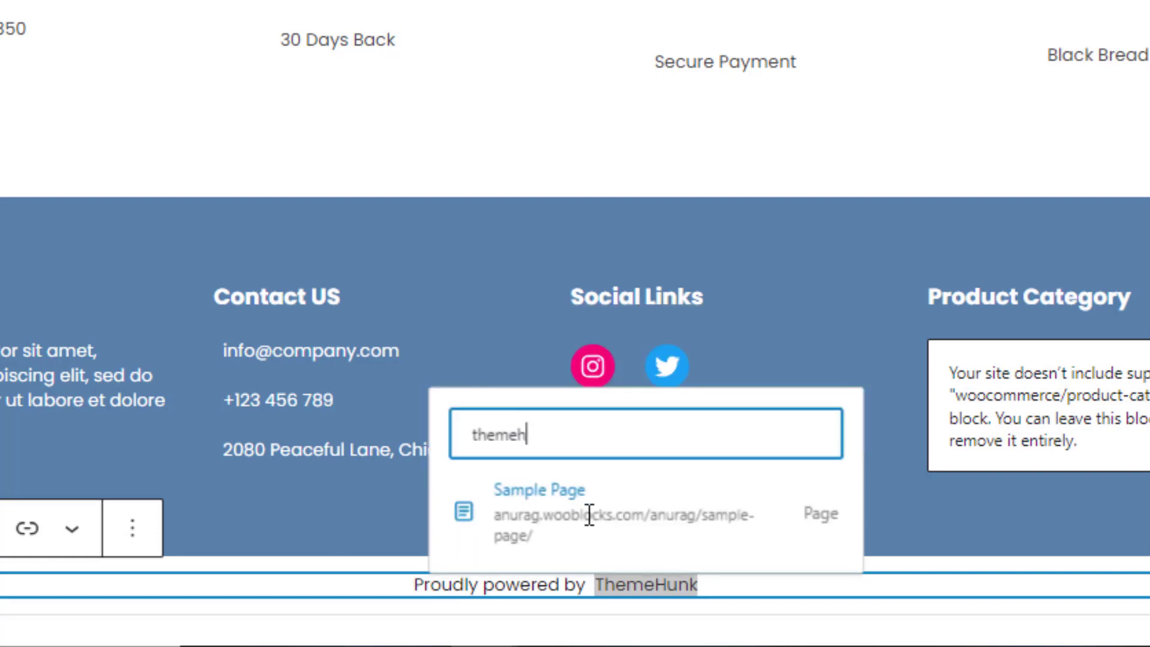
{"action": "type", "text": "unk.com"}
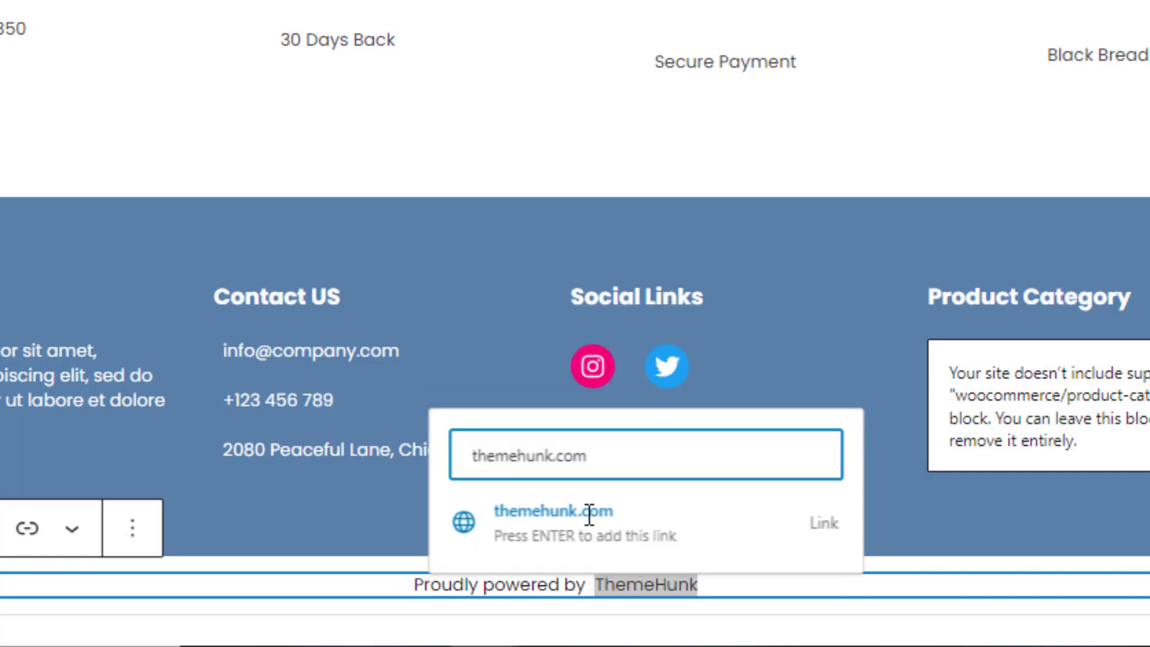
{"action": "left_click", "coordinate": [585, 514]}
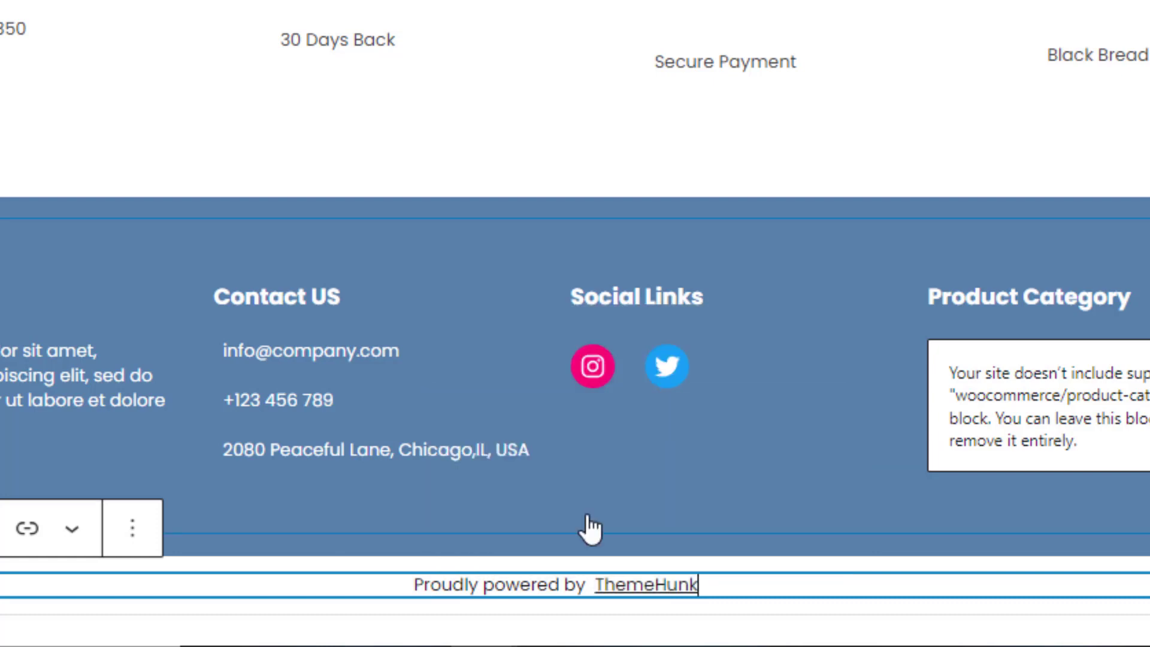
{"action": "left_click", "coordinate": [698, 585]}
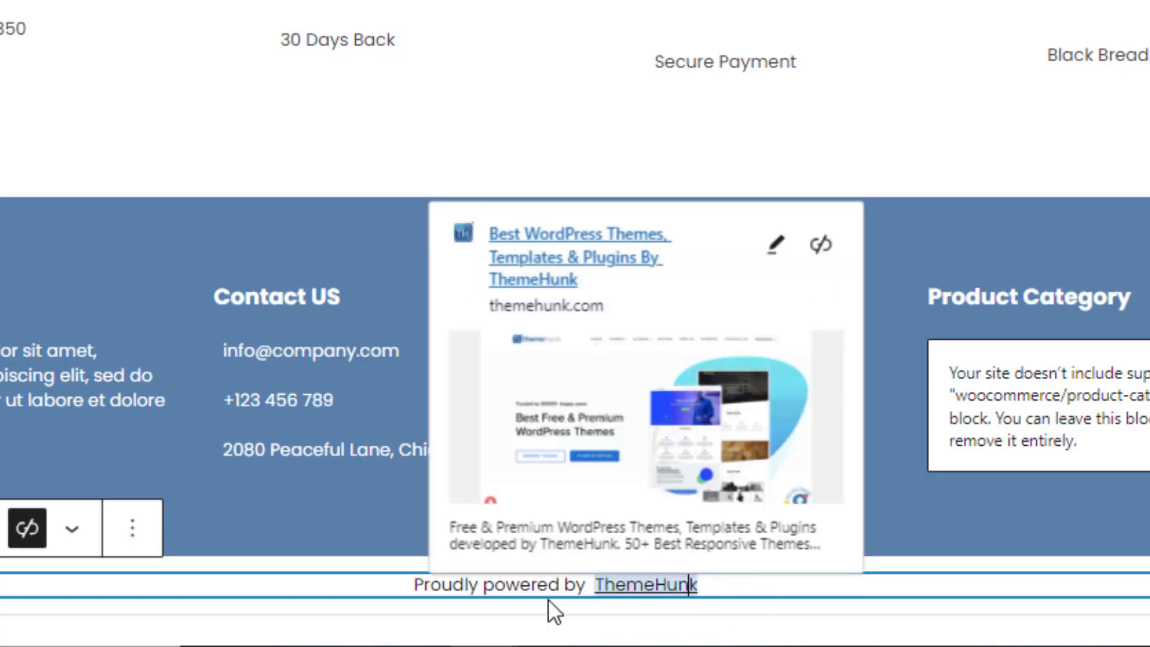
Step: Colour the 'Proudly powered by' part of the credit red
{"action": "left_click", "coordinate": [526, 584]}
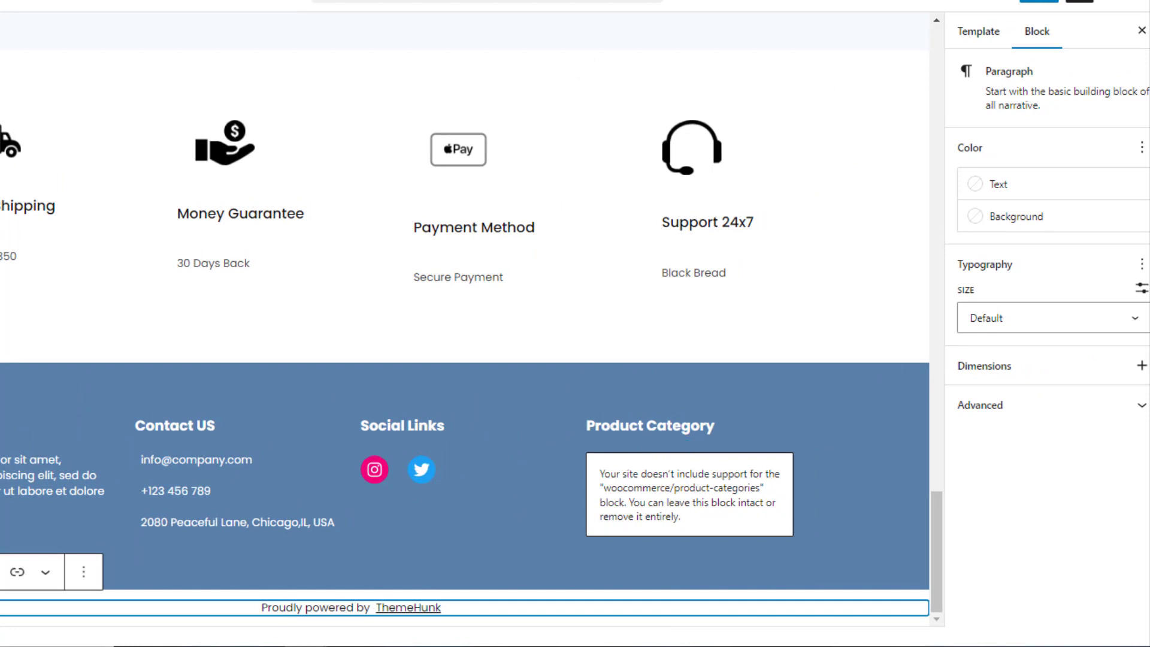
{"action": "left_click_drag", "start_coordinate": [281, 608], "coordinate": [362, 608]}
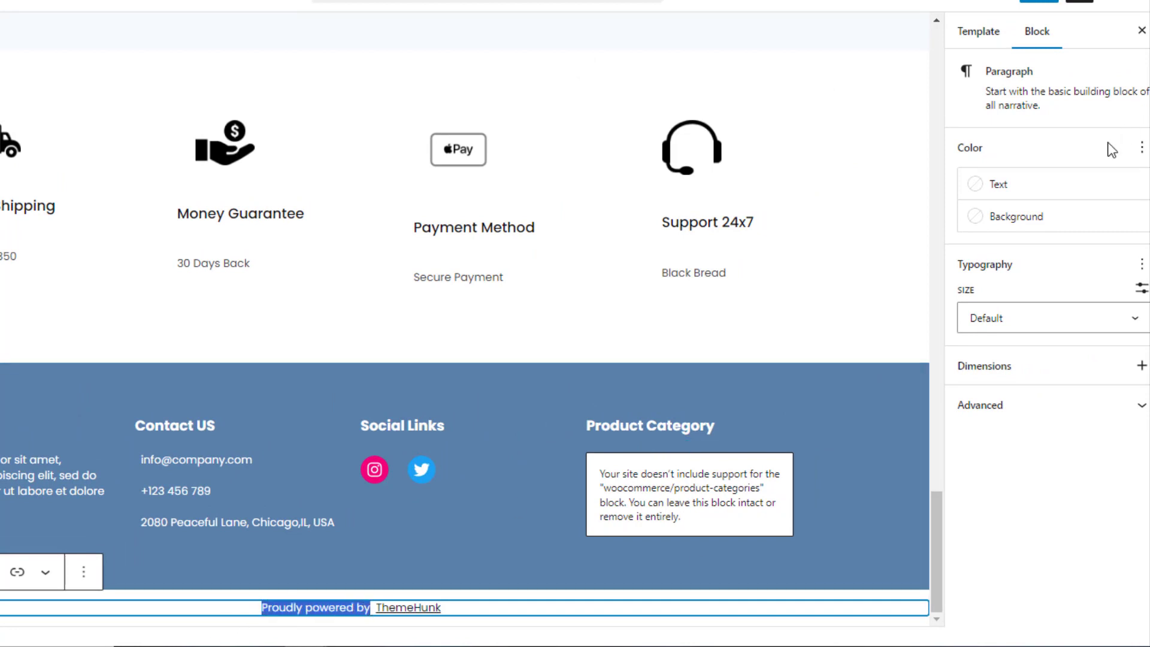
{"action": "left_click", "coordinate": [1000, 186]}
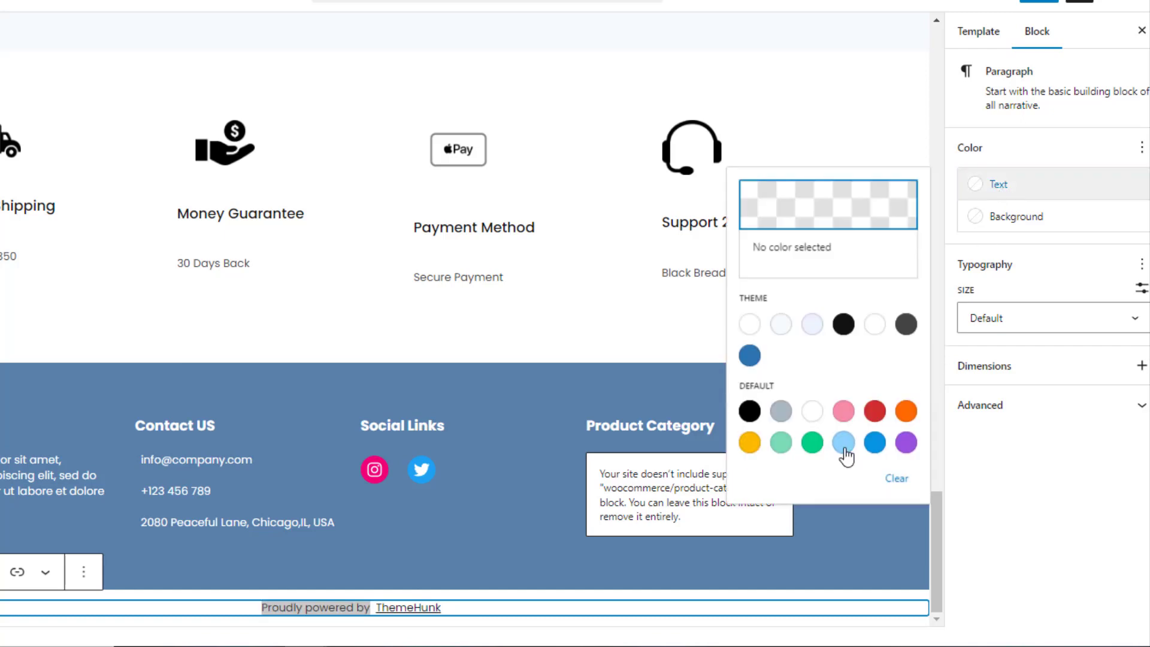
{"action": "left_click", "coordinate": [874, 411]}
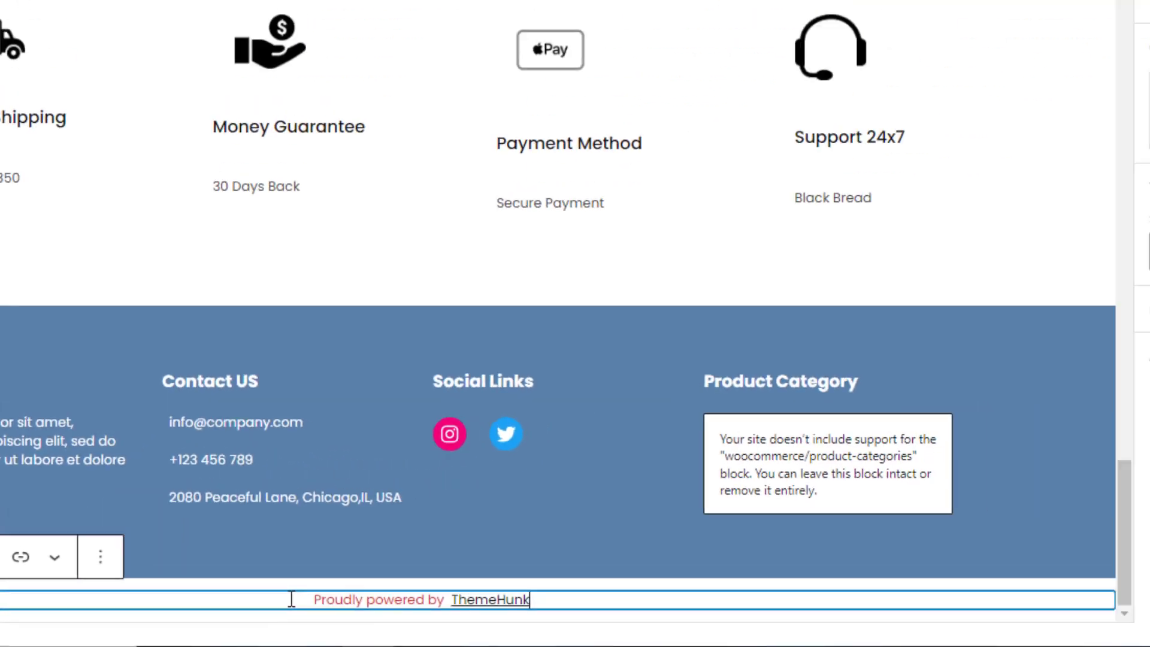
Step: Try pale pink, orange and blue backgrounds on the credit line, then clear the background
{"action": "left_click_drag", "start_coordinate": [970, 576], "coordinate": [501, 616]}
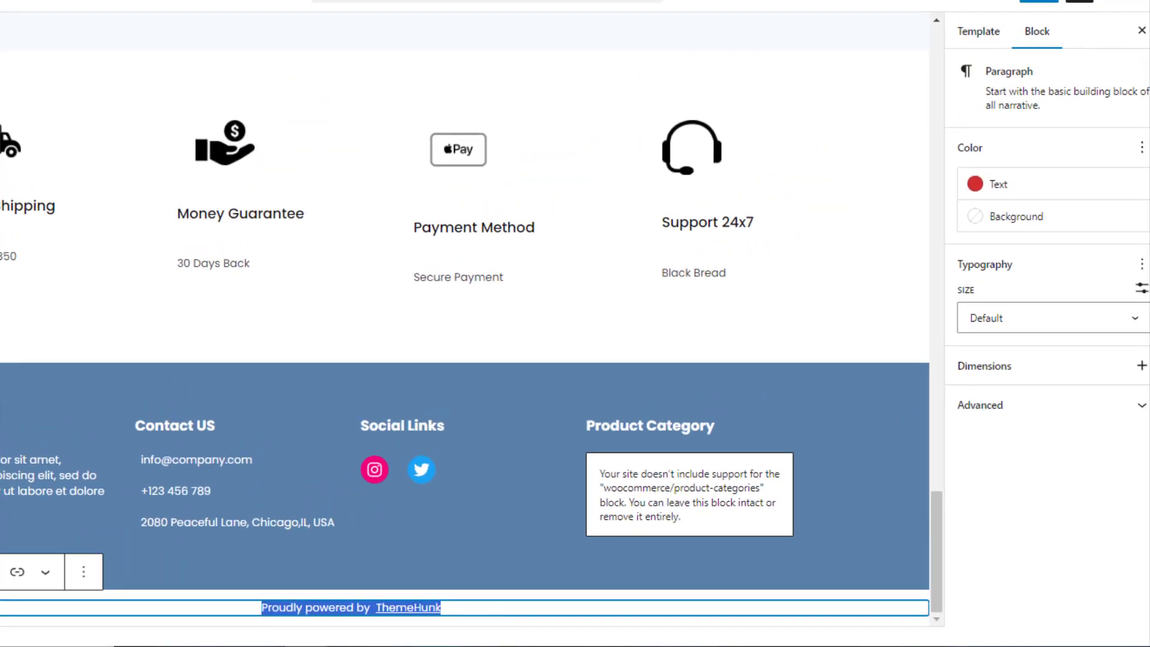
{"action": "left_click", "coordinate": [1056, 220]}
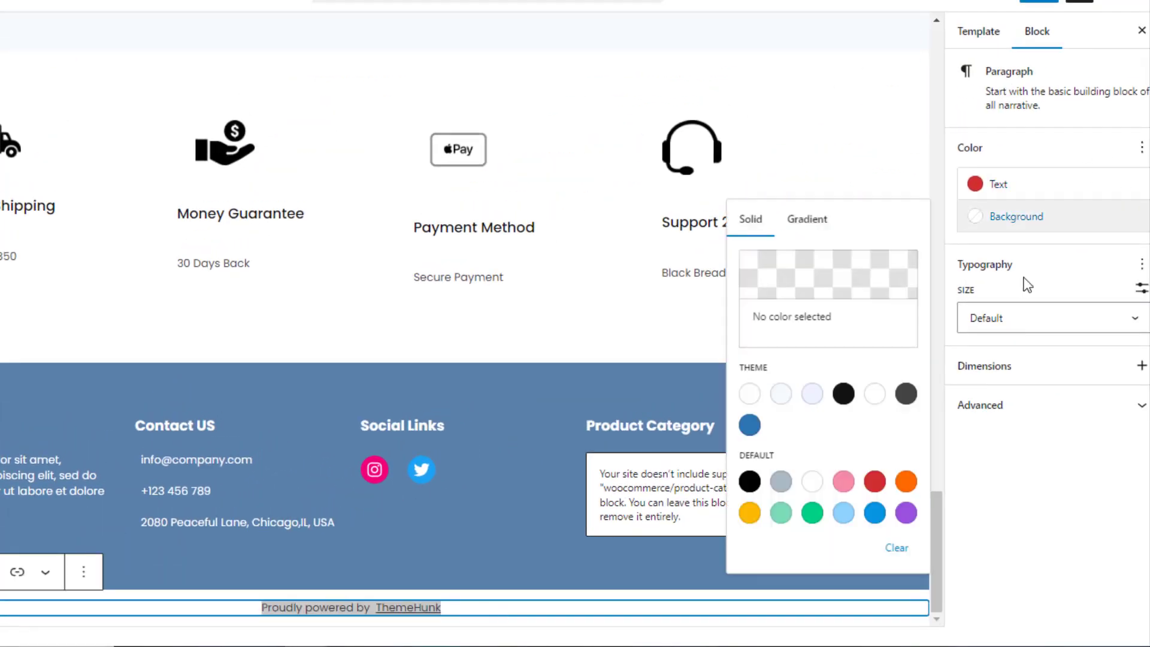
{"action": "left_click", "coordinate": [844, 486]}
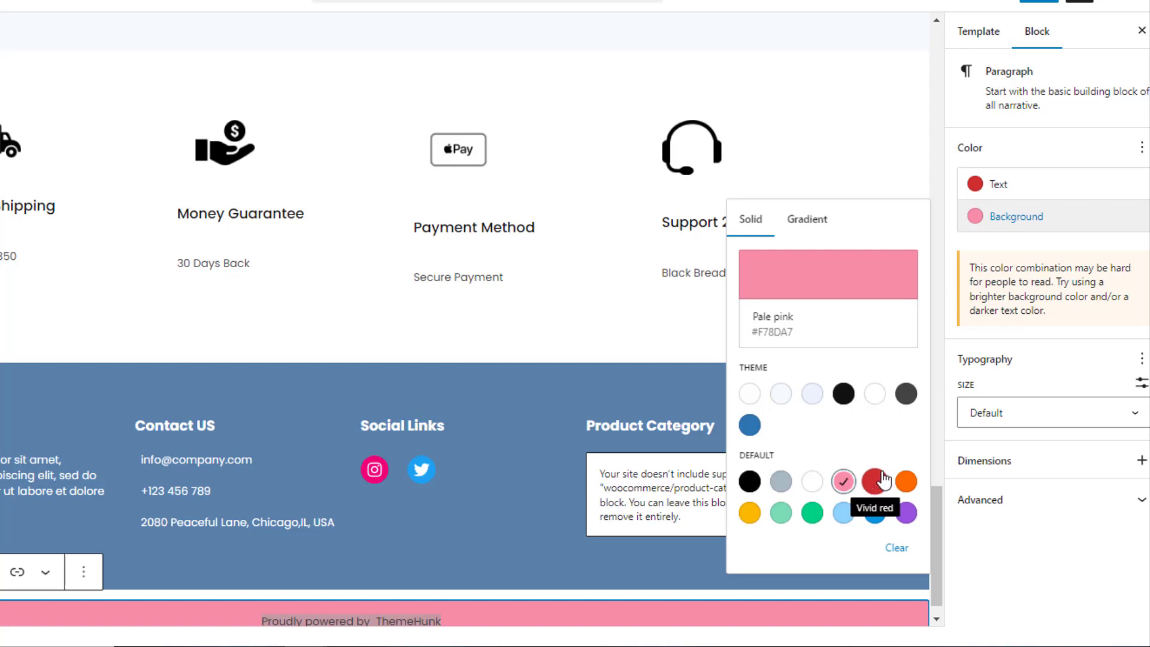
{"action": "left_click", "coordinate": [874, 484]}
{"action": "left_click", "coordinate": [906, 512]}
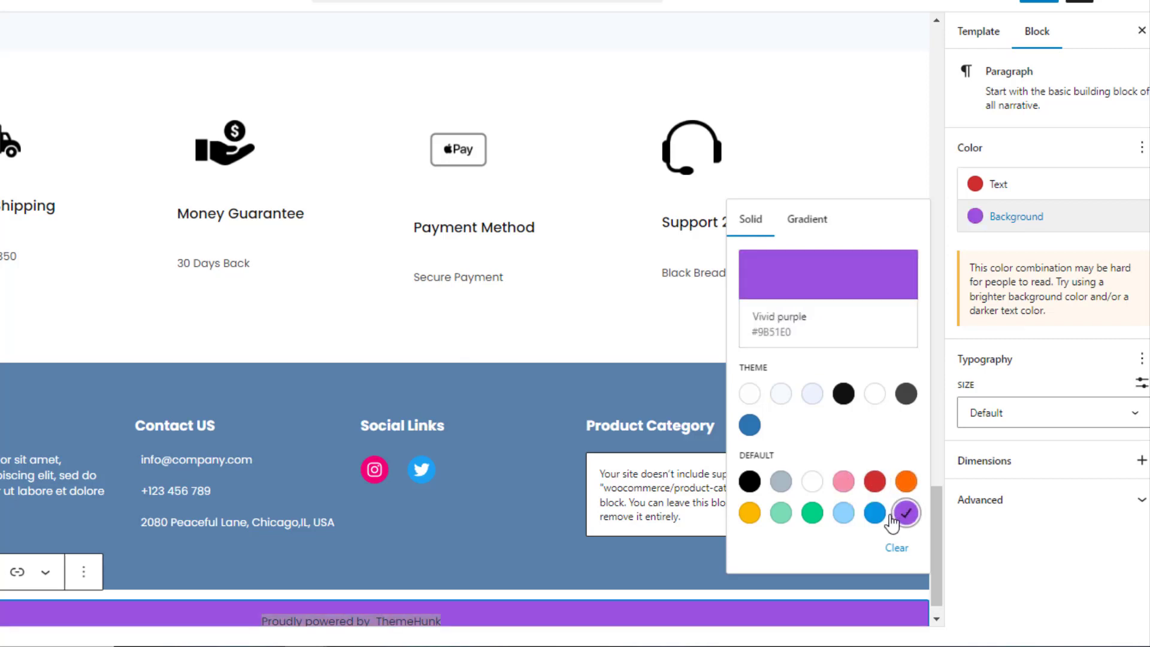
{"action": "left_click", "coordinate": [841, 510]}
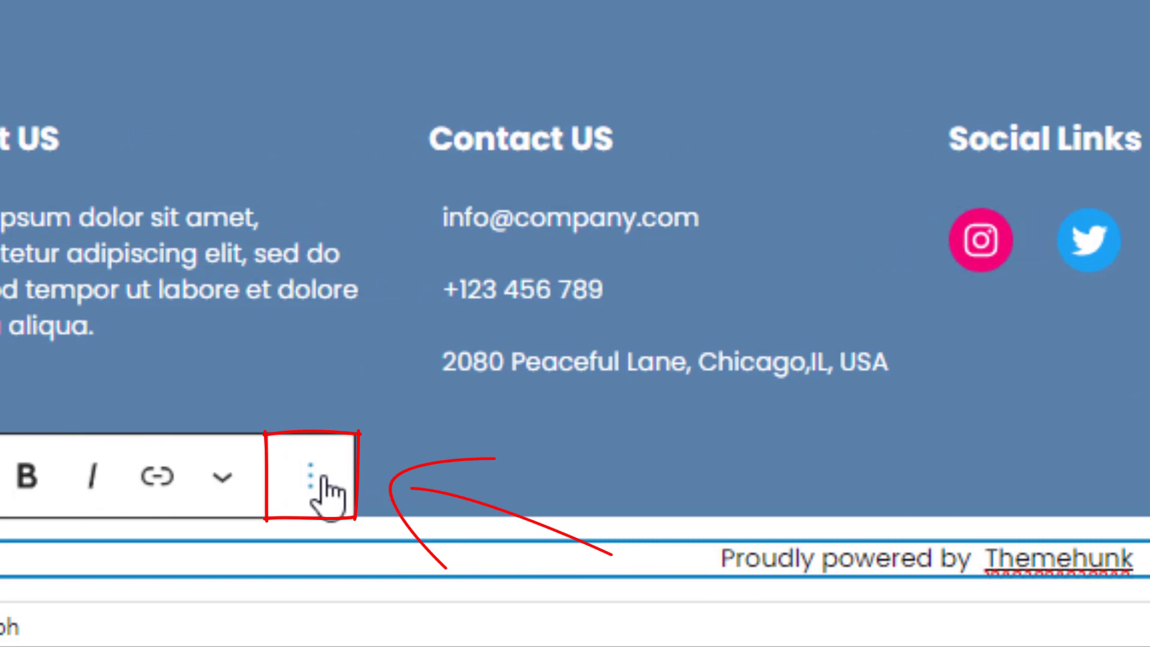
Step: Delete the 'Proudly powered by Themehunk' credit text from the footer paragraph
{"action": "left_click", "coordinate": [316, 476]}
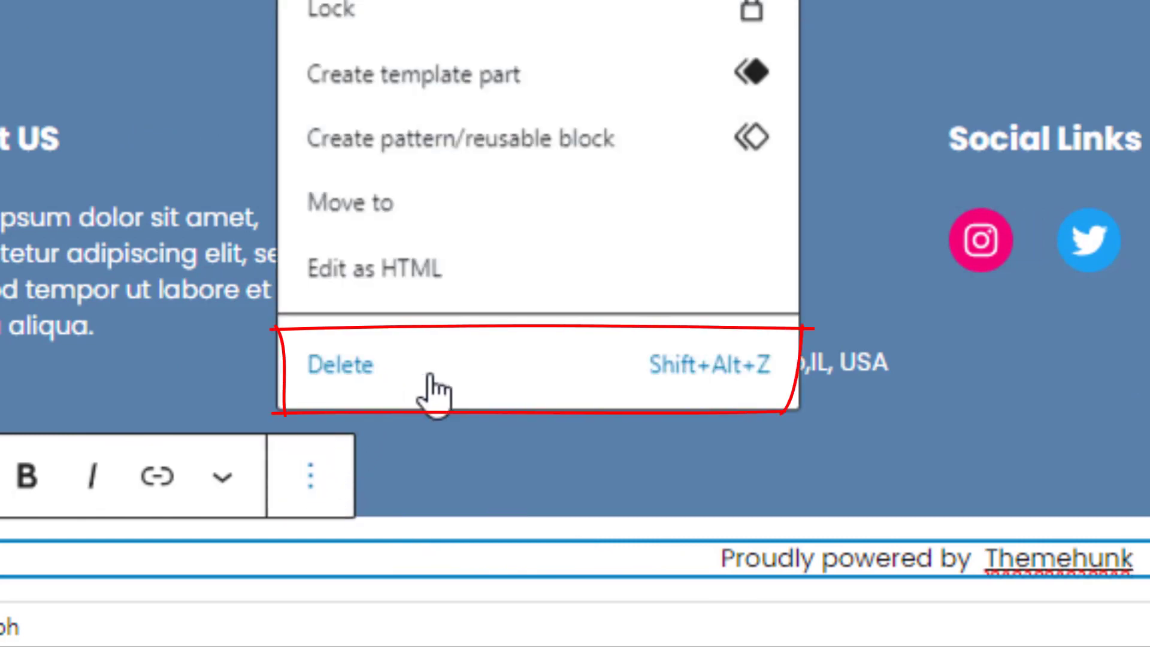
{"action": "left_click", "coordinate": [856, 577]}
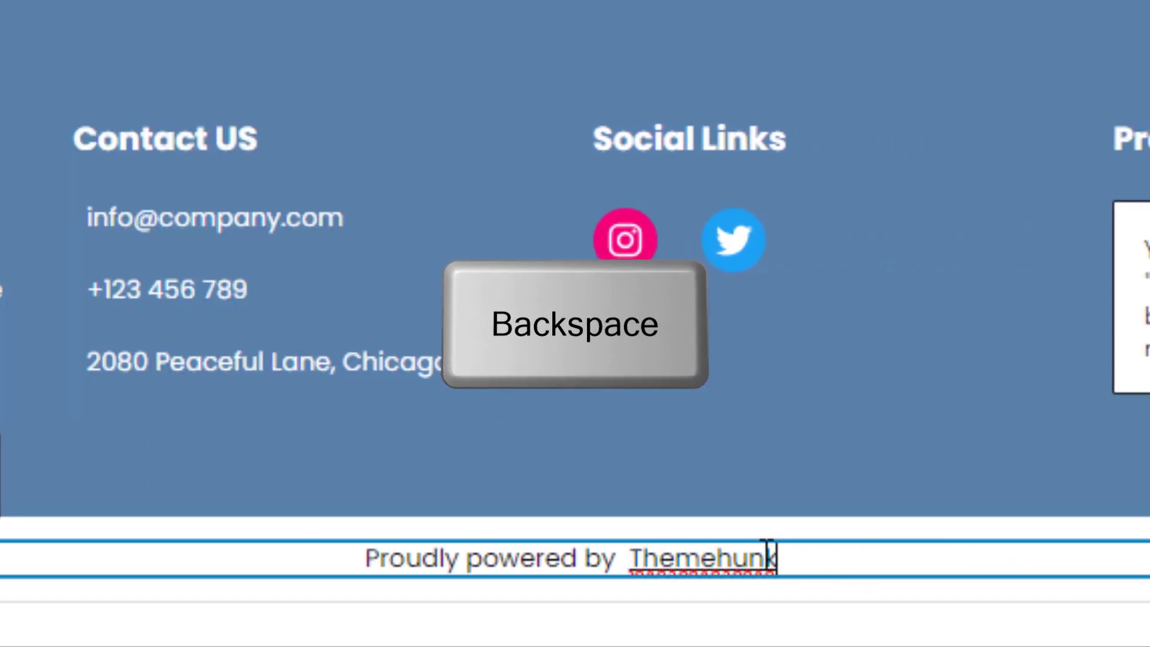
{"action": "left_click_drag", "start_coordinate": [773, 557], "coordinate": [354, 544]}
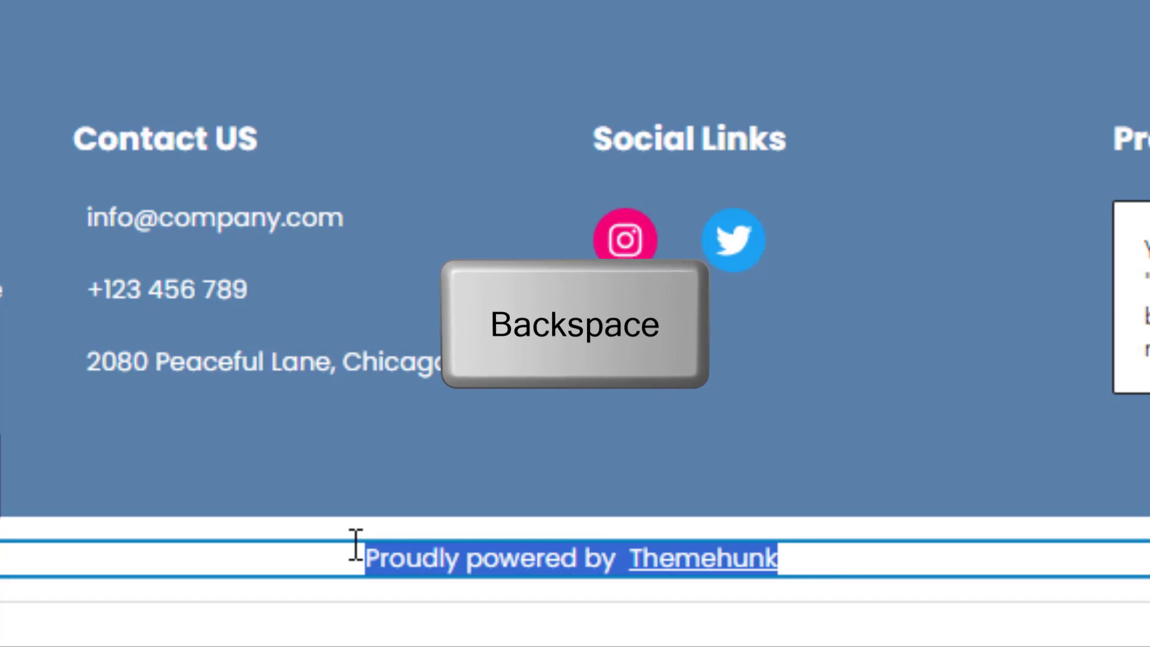
{"action": "key", "text": "BackSpace"}
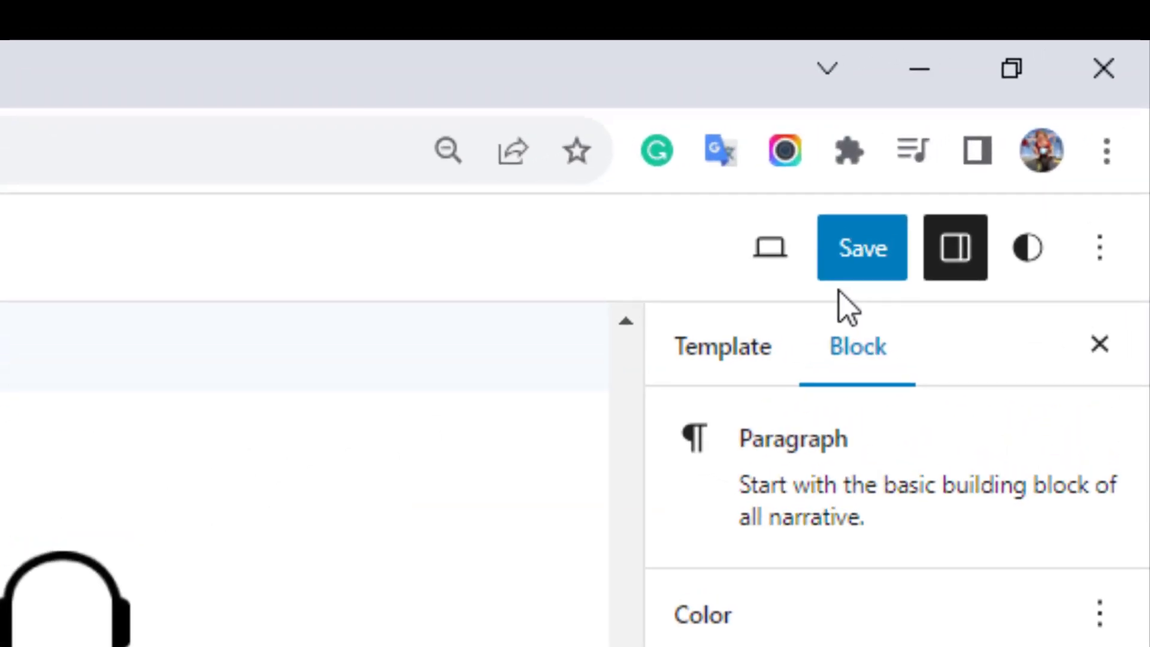
Step: Save the footer template part changes and bring up the preview options
{"action": "left_click", "coordinate": [876, 256]}
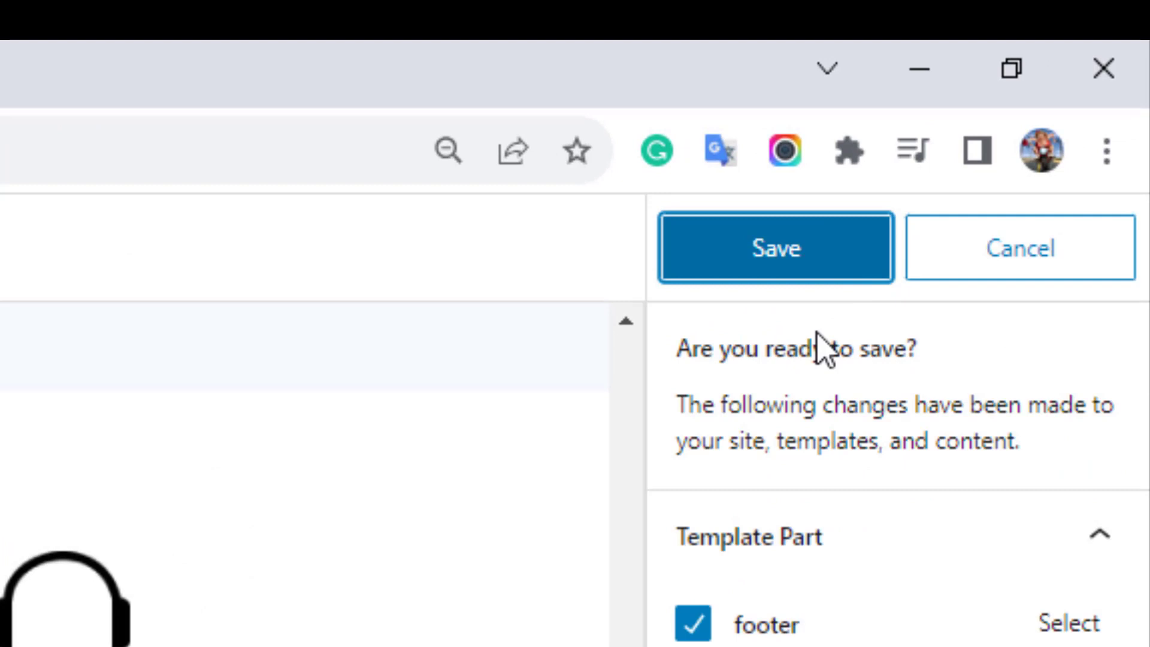
{"action": "left_click", "coordinate": [783, 265]}
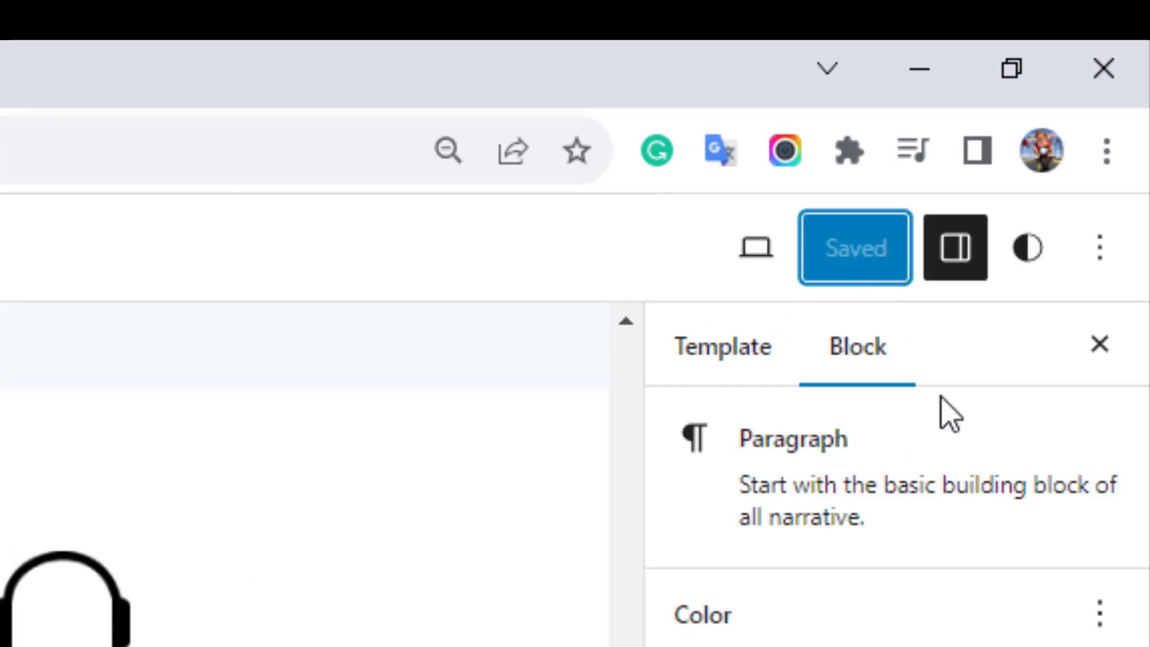
{"action": "left_click", "coordinate": [755, 248]}
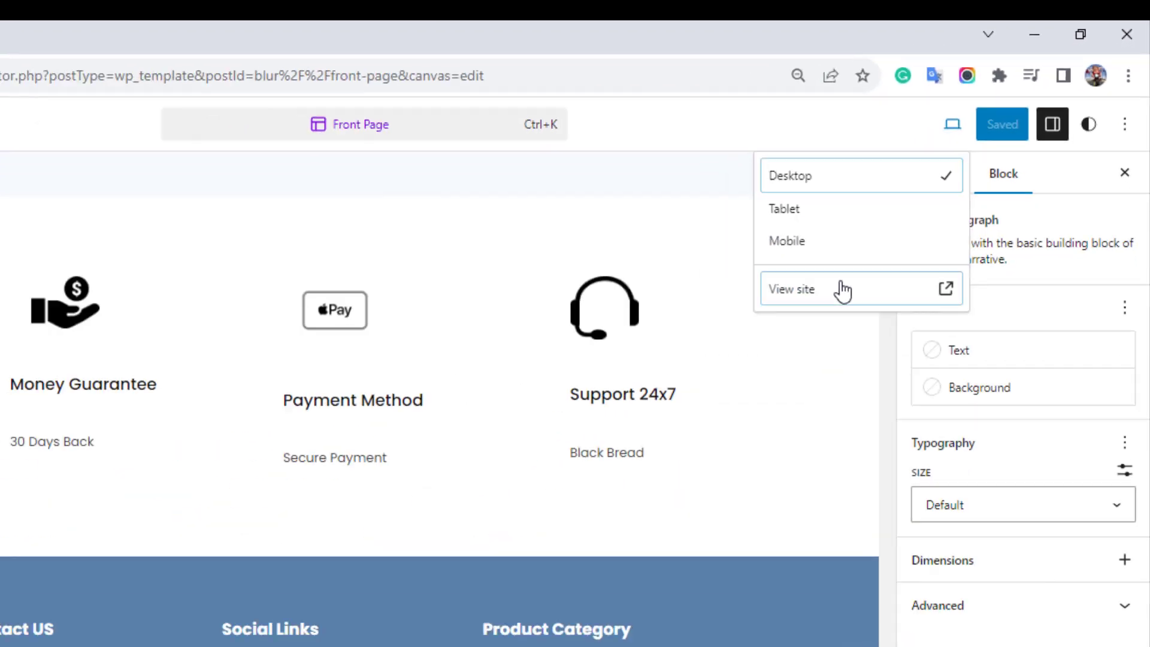
Step: View the live site in a new tab to confirm the footer credit is gone
{"action": "left_click", "coordinate": [841, 289]}
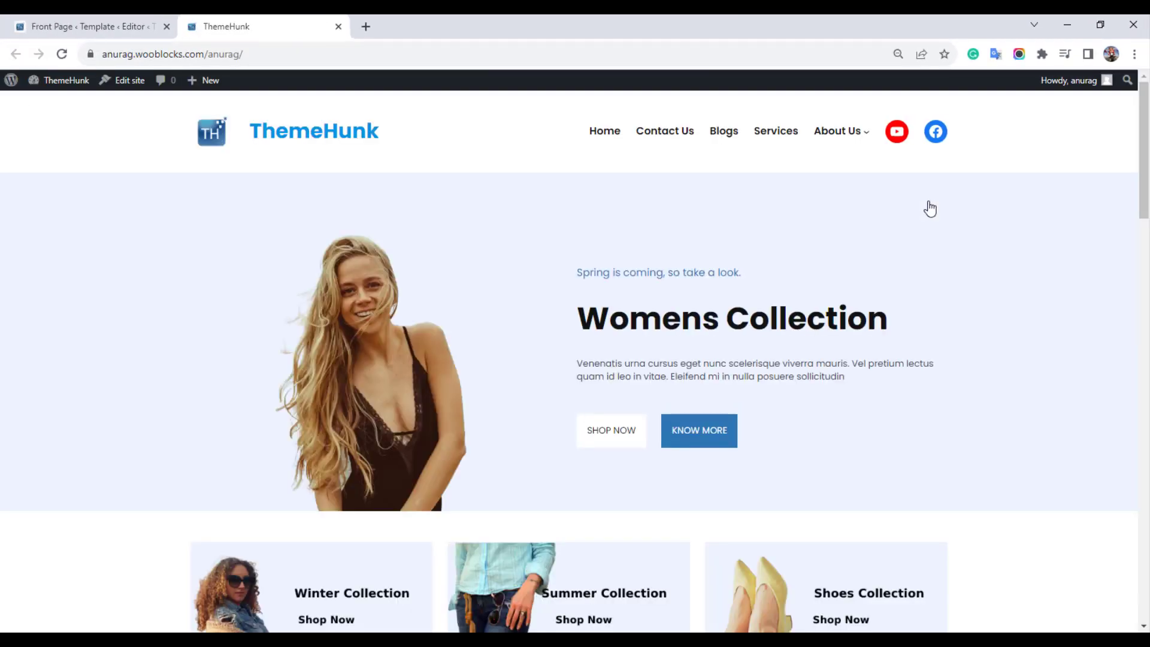
{"action": "scroll", "coordinate": [930, 209], "scroll_direction": "down", "scroll_amount": 3}
{"action": "scroll", "coordinate": [929, 206], "scroll_direction": "down", "scroll_amount": 5}
{"action": "scroll", "coordinate": [922, 208], "scroll_direction": "down", "scroll_amount": 5}
{"action": "scroll", "coordinate": [925, 224], "scroll_direction": "down", "scroll_amount": 3}
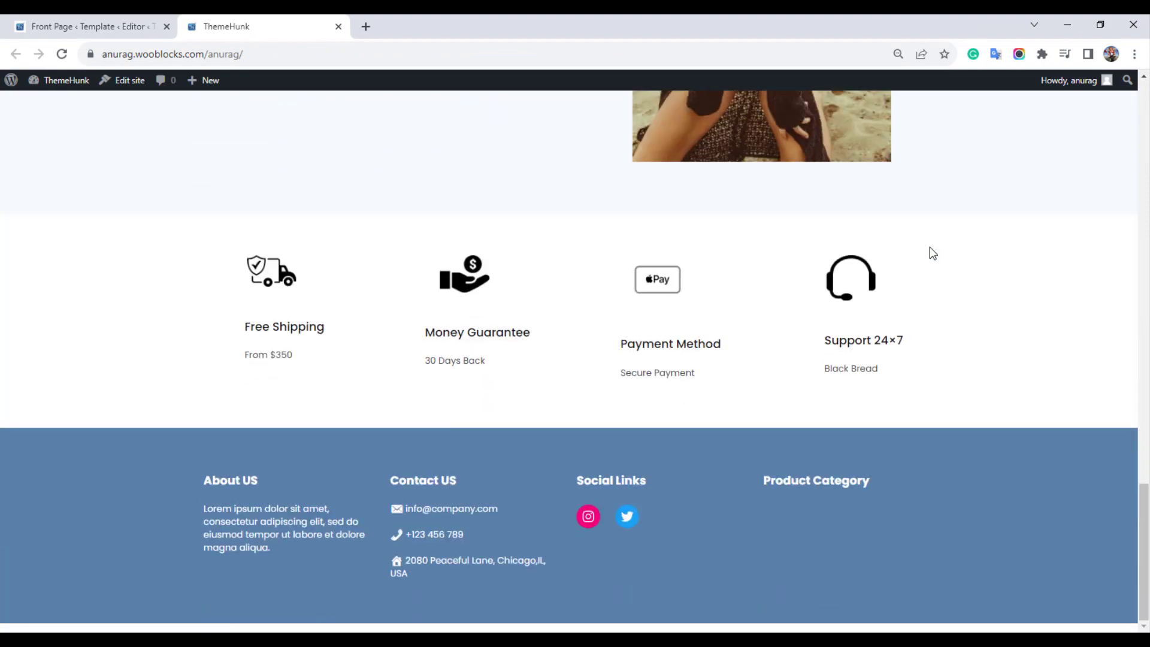